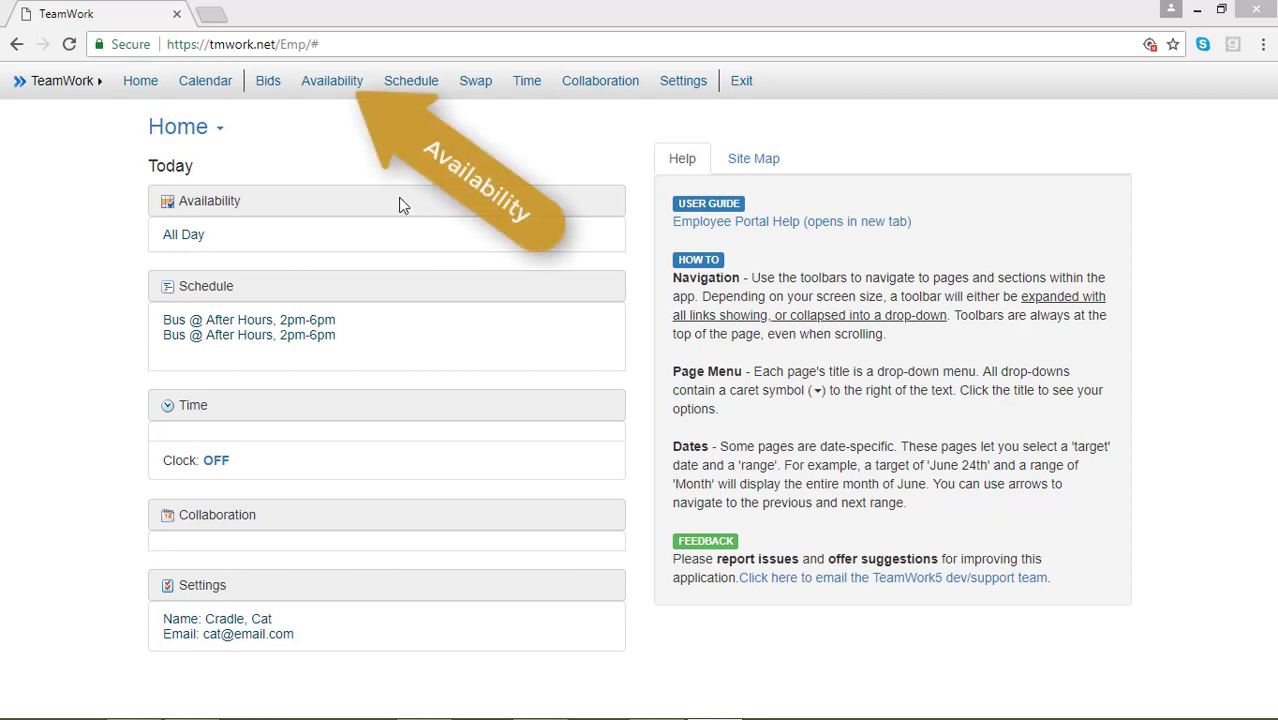
# Add a new availability template with the scope After Hours.
pyautogui.click(336, 84)
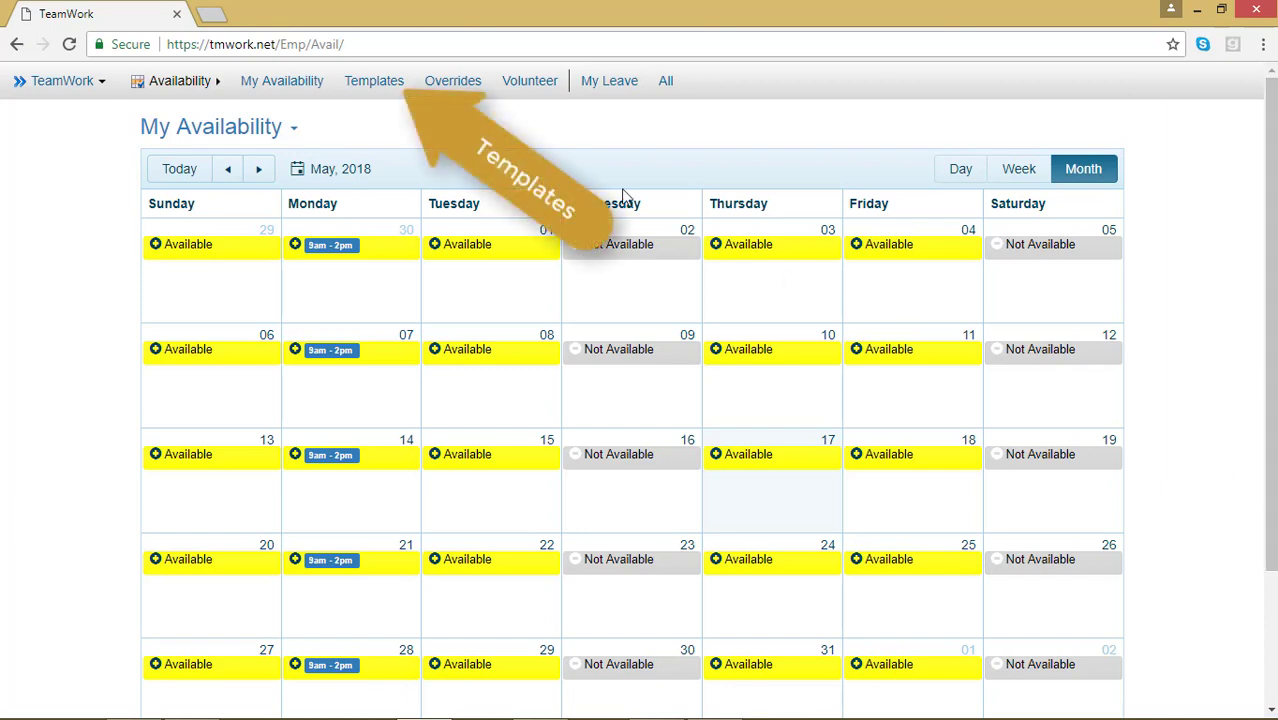
pyautogui.click(399, 90)
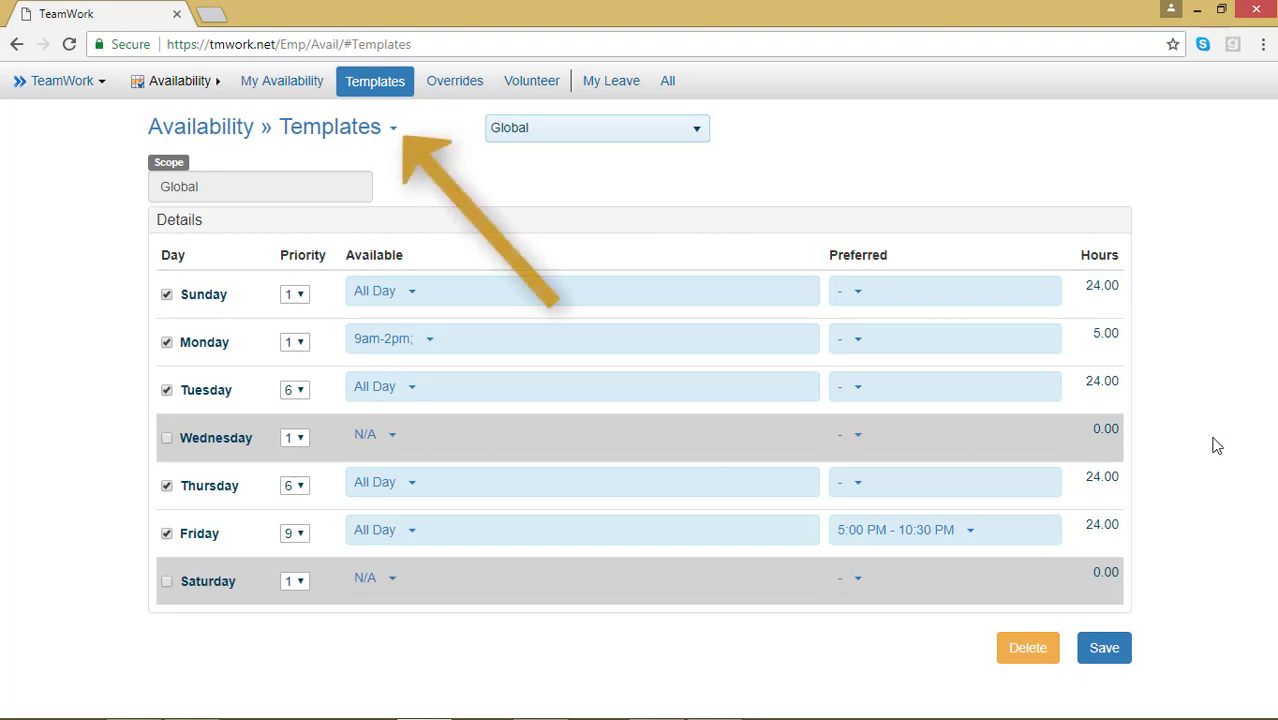
pyautogui.click(382, 130)
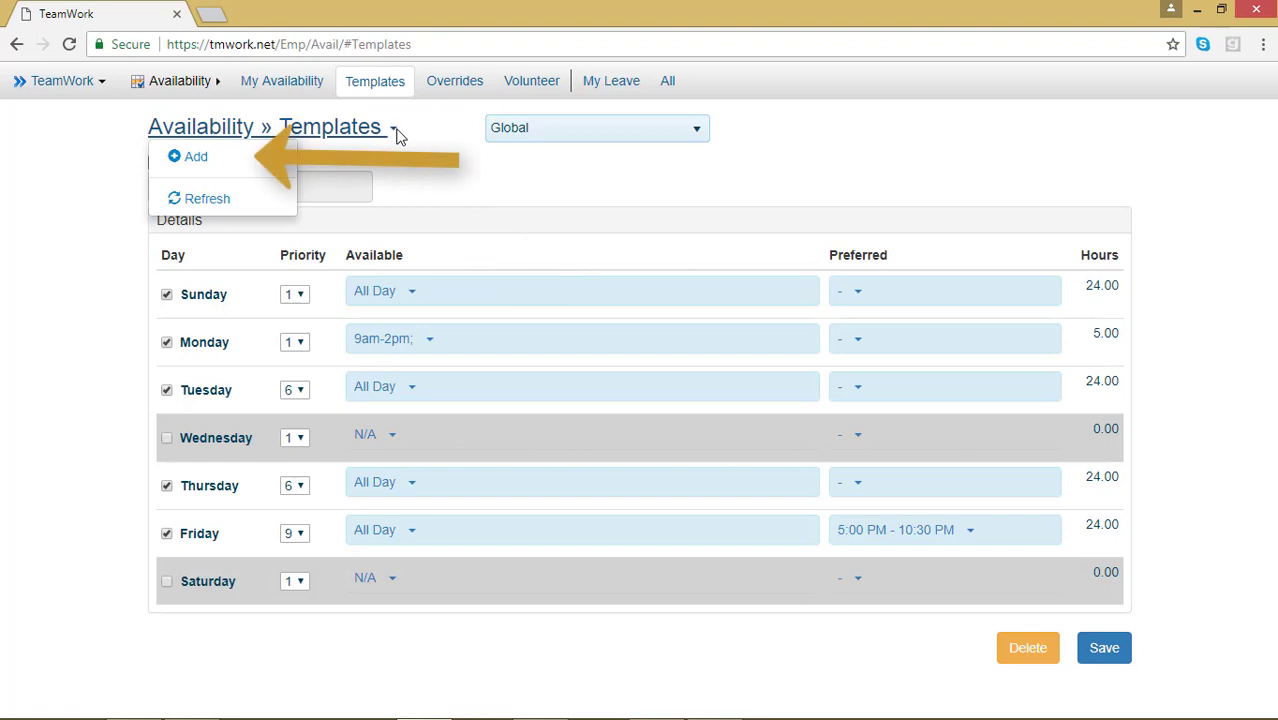
pyautogui.click(243, 156)
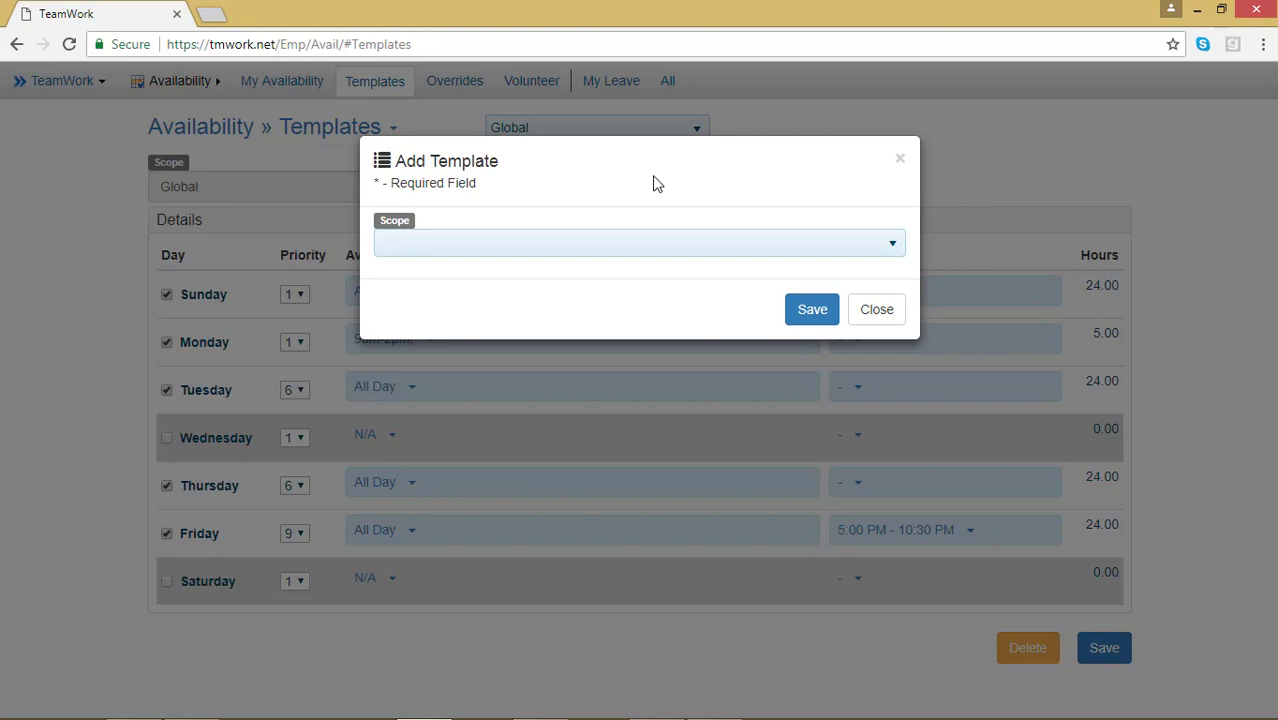
pyautogui.click(892, 250)
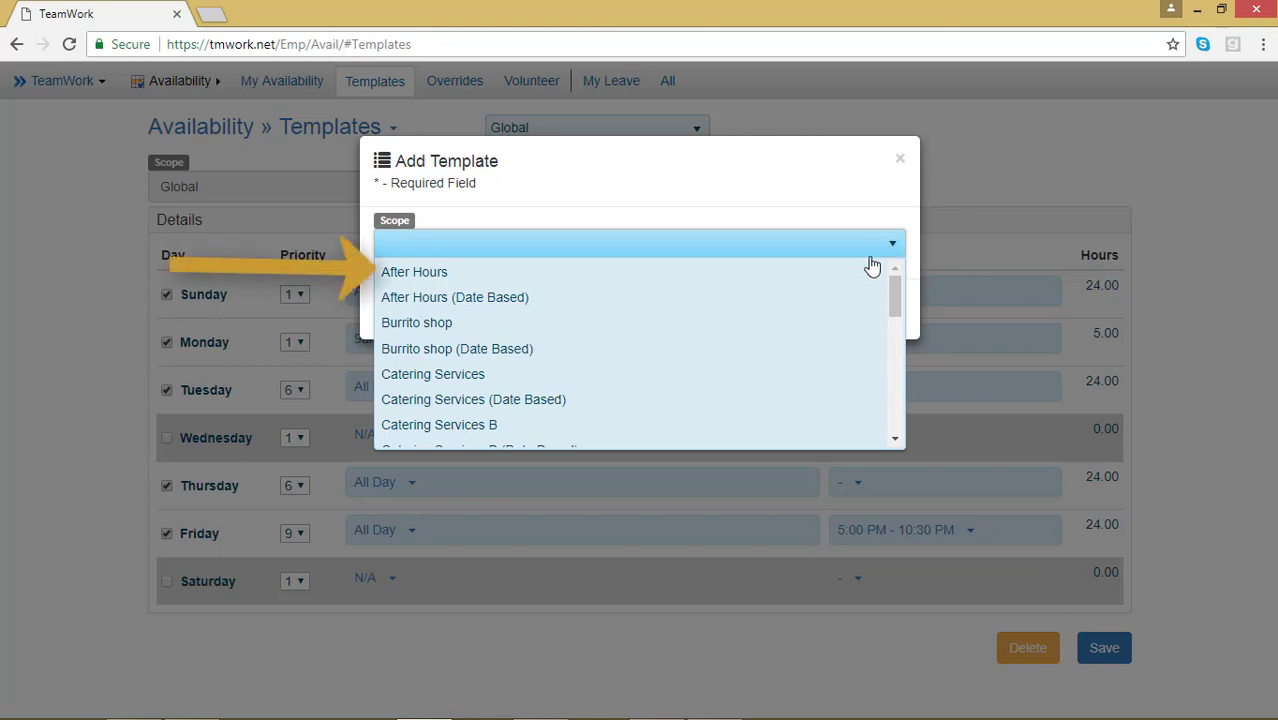
pyautogui.click(832, 277)
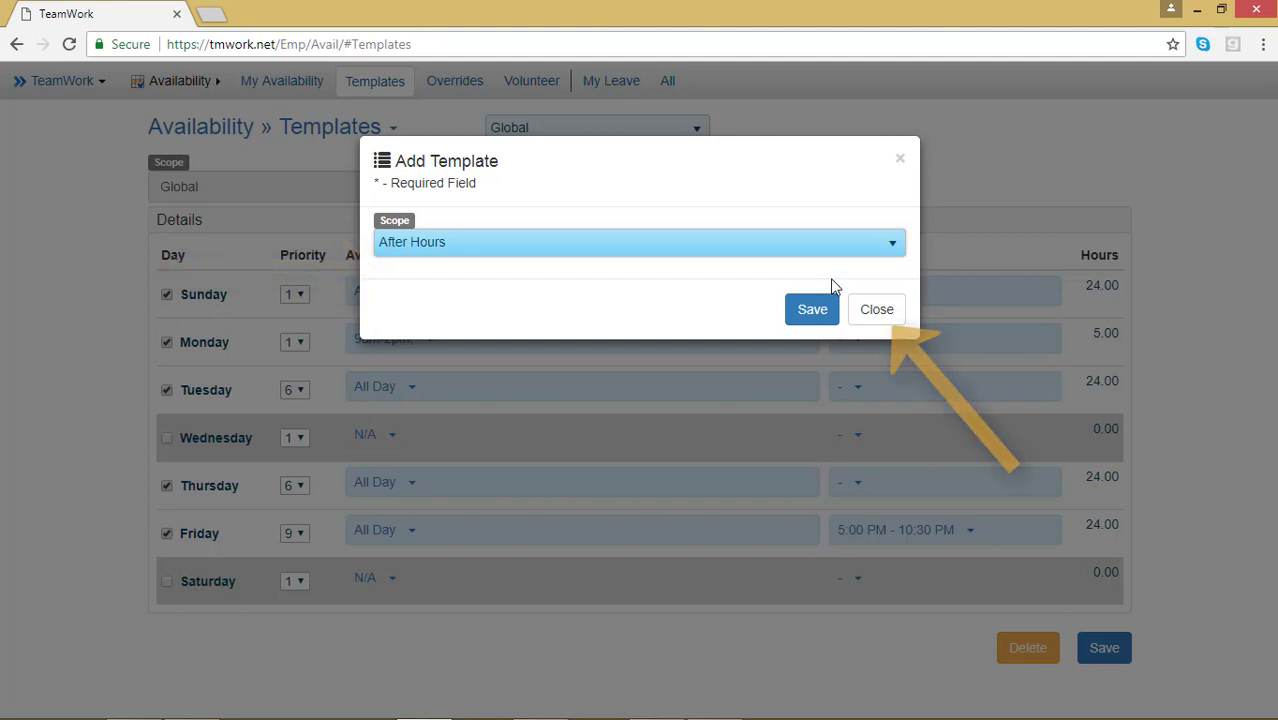
pyautogui.click(812, 310)
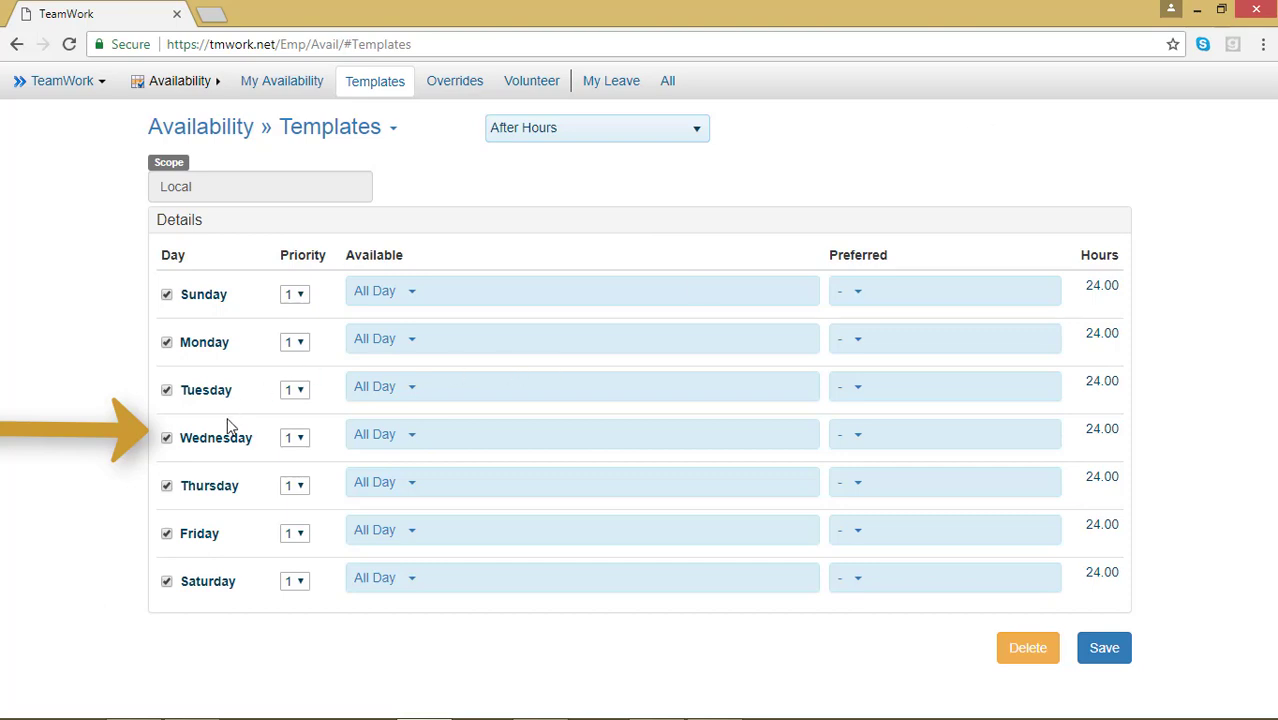
# Mark Wednesday and Monday as unavailable in the After Hours template and set Thursday's available time from 4:00 PM to 10:30 PM.
pyautogui.click(167, 440)
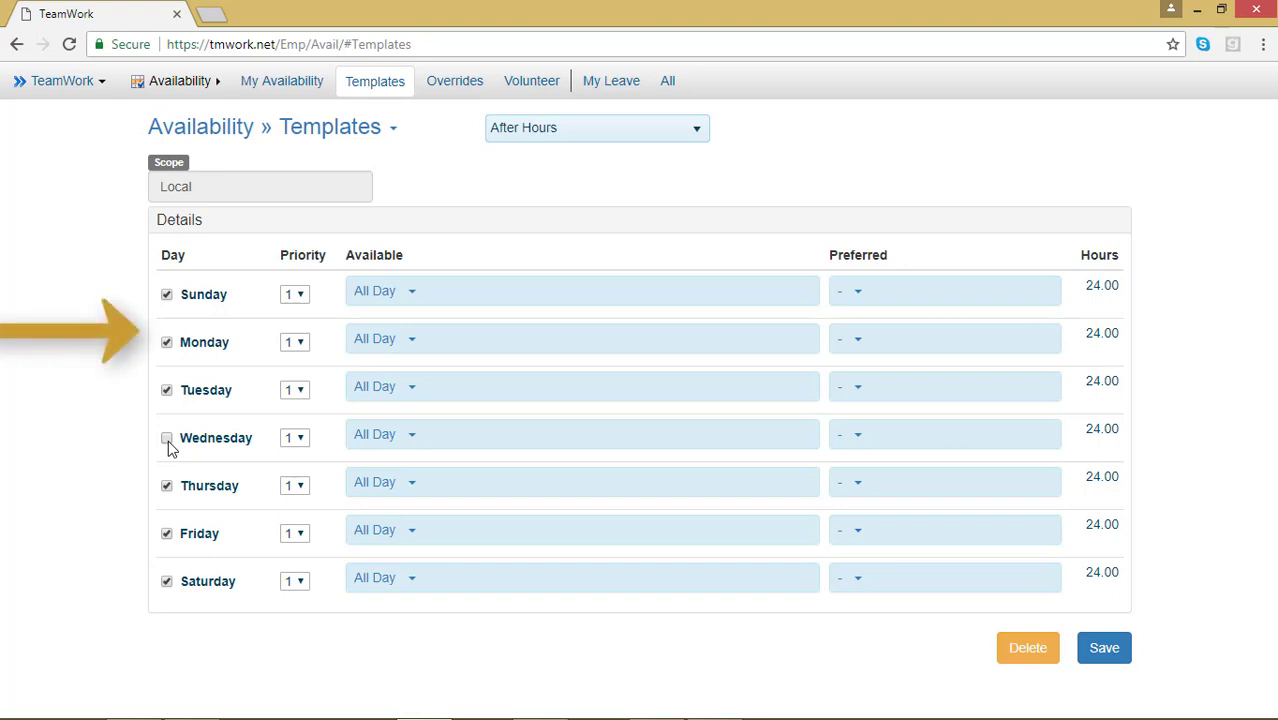
pyautogui.click(166, 342)
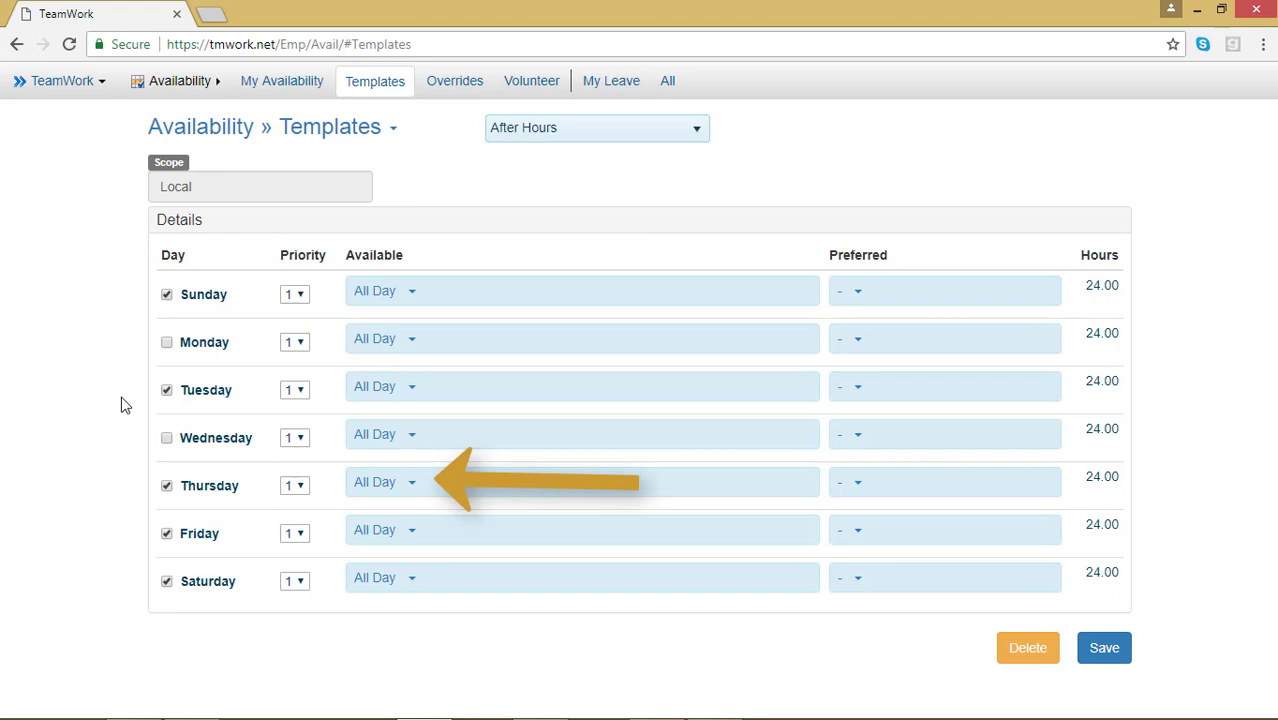
pyautogui.click(422, 494)
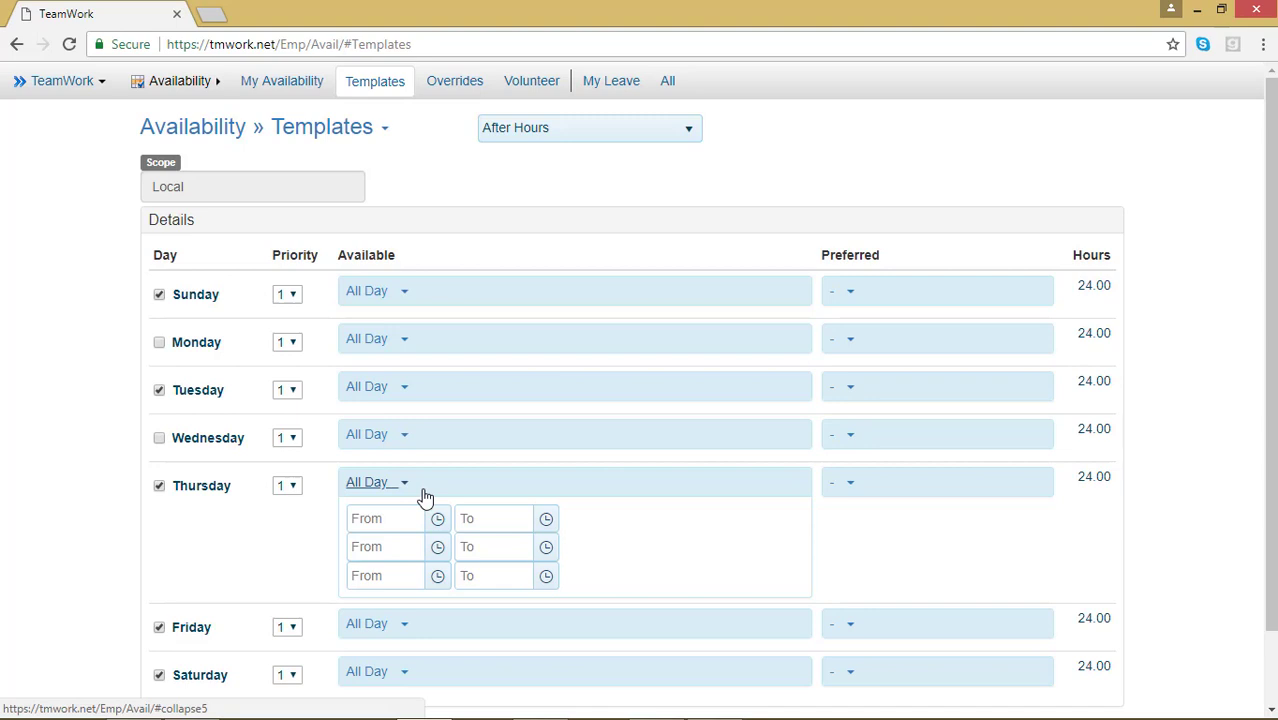
pyautogui.click(437, 518)
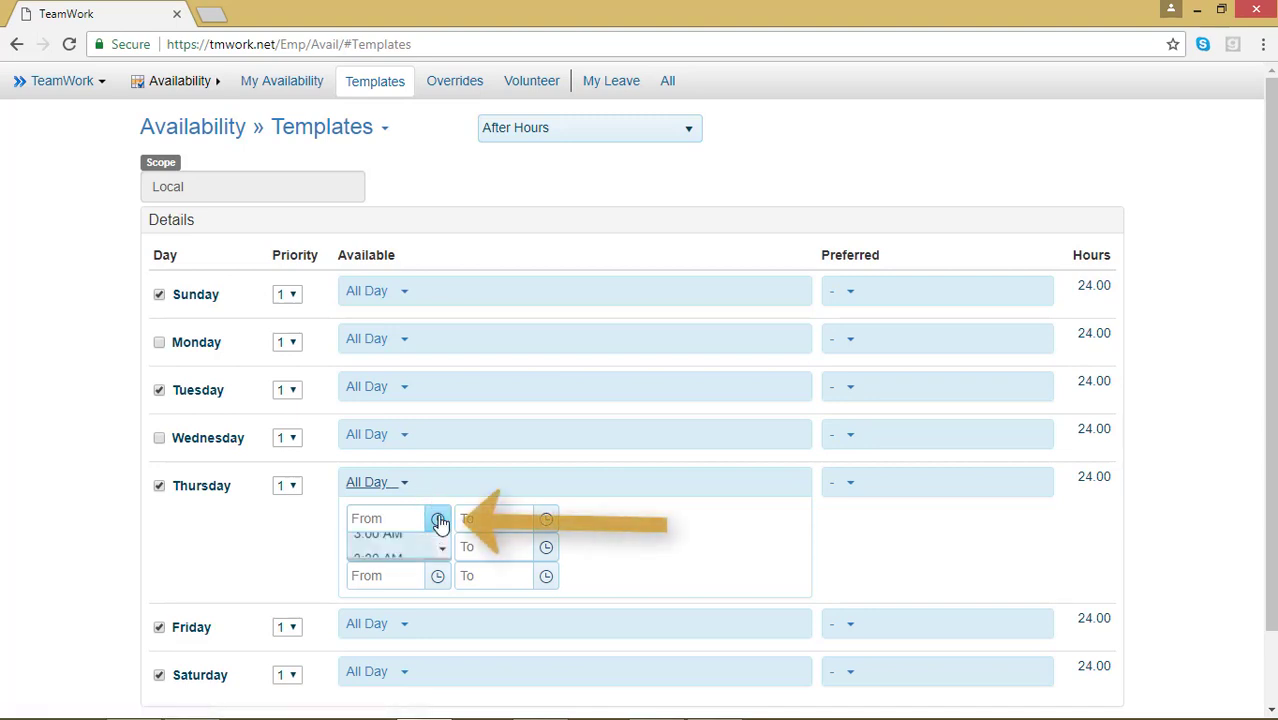
pyautogui.scroll(-6, 415, 610)
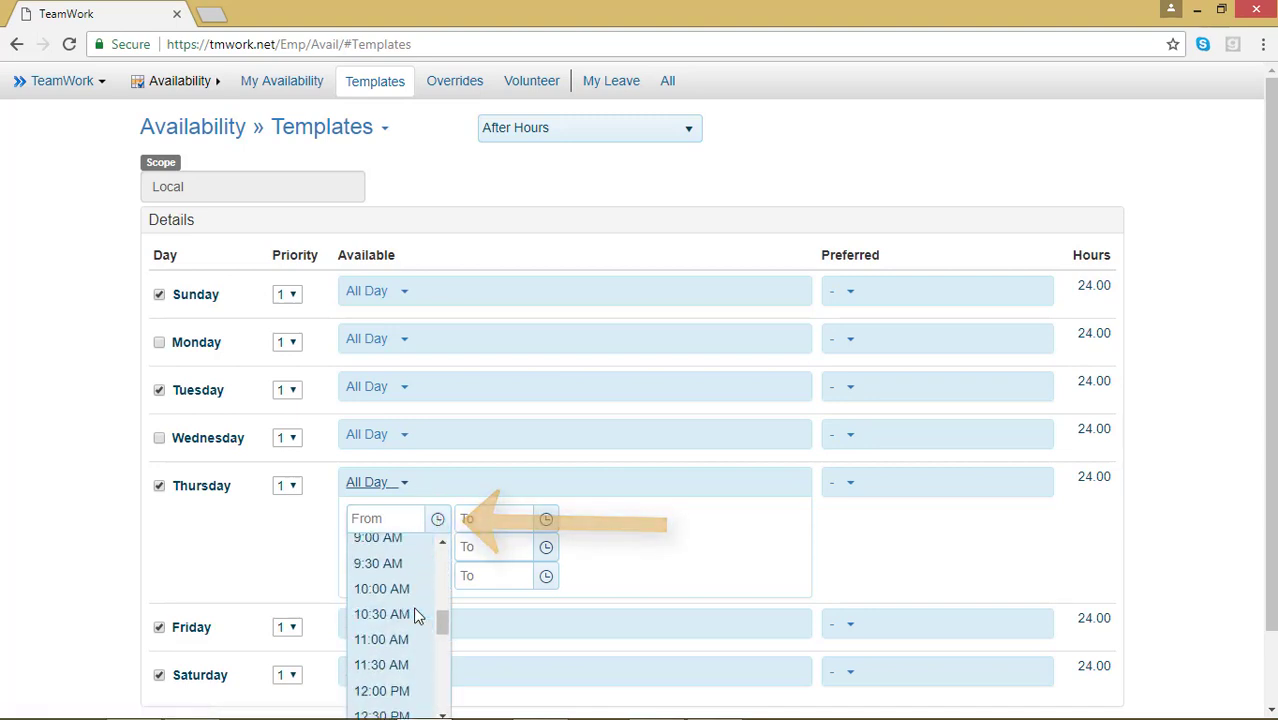
pyautogui.scroll(-3, 416, 617)
pyautogui.scroll(1, 416, 617)
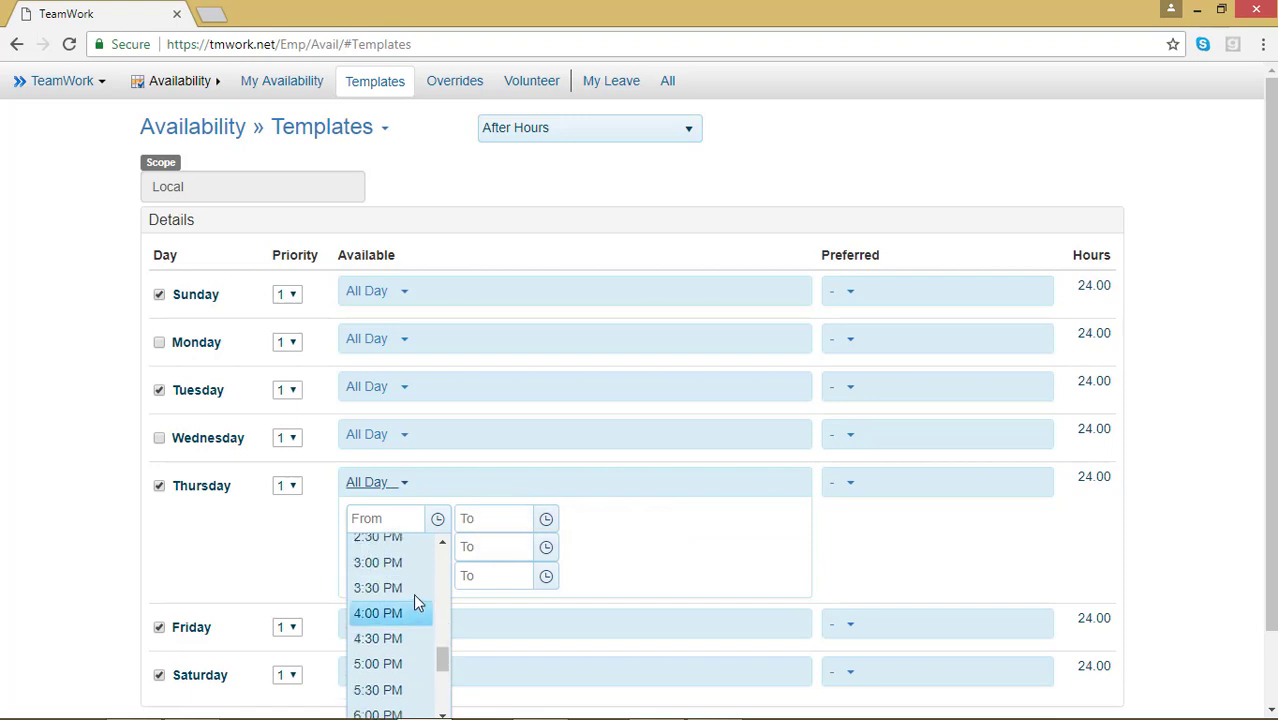
pyautogui.click(413, 612)
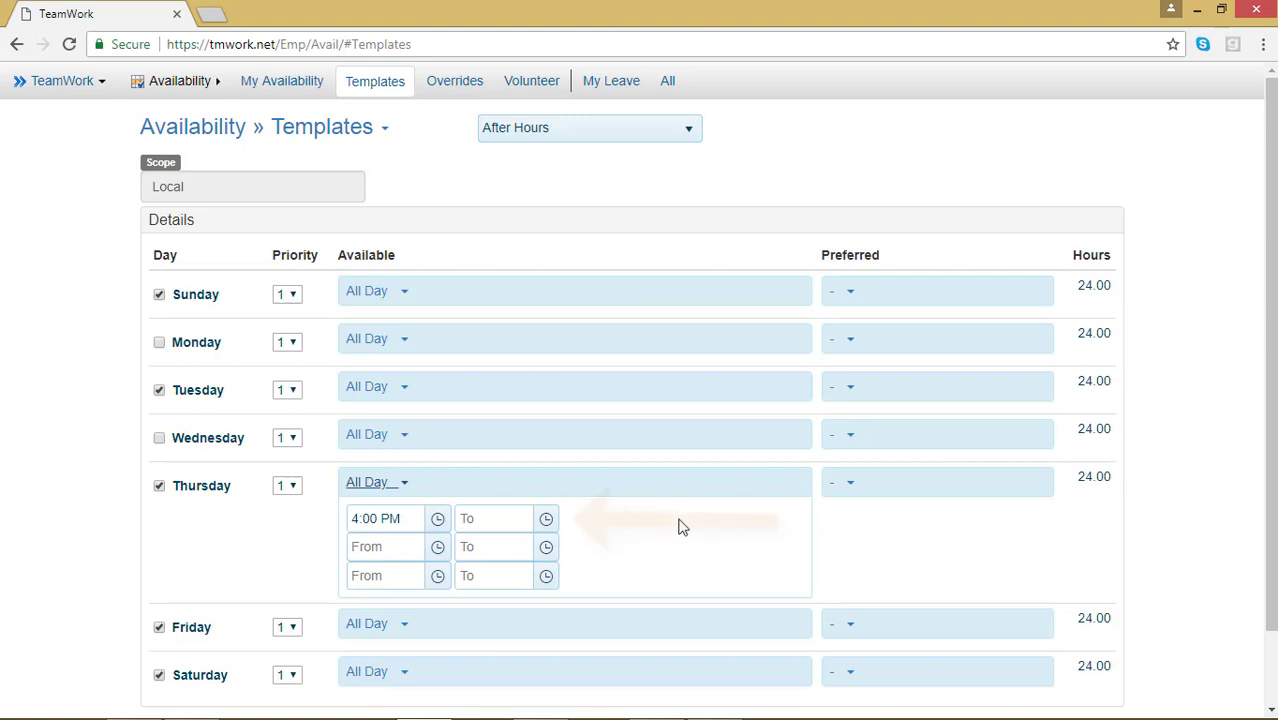
pyautogui.click(545, 518)
pyautogui.scroll(-5, 496, 592)
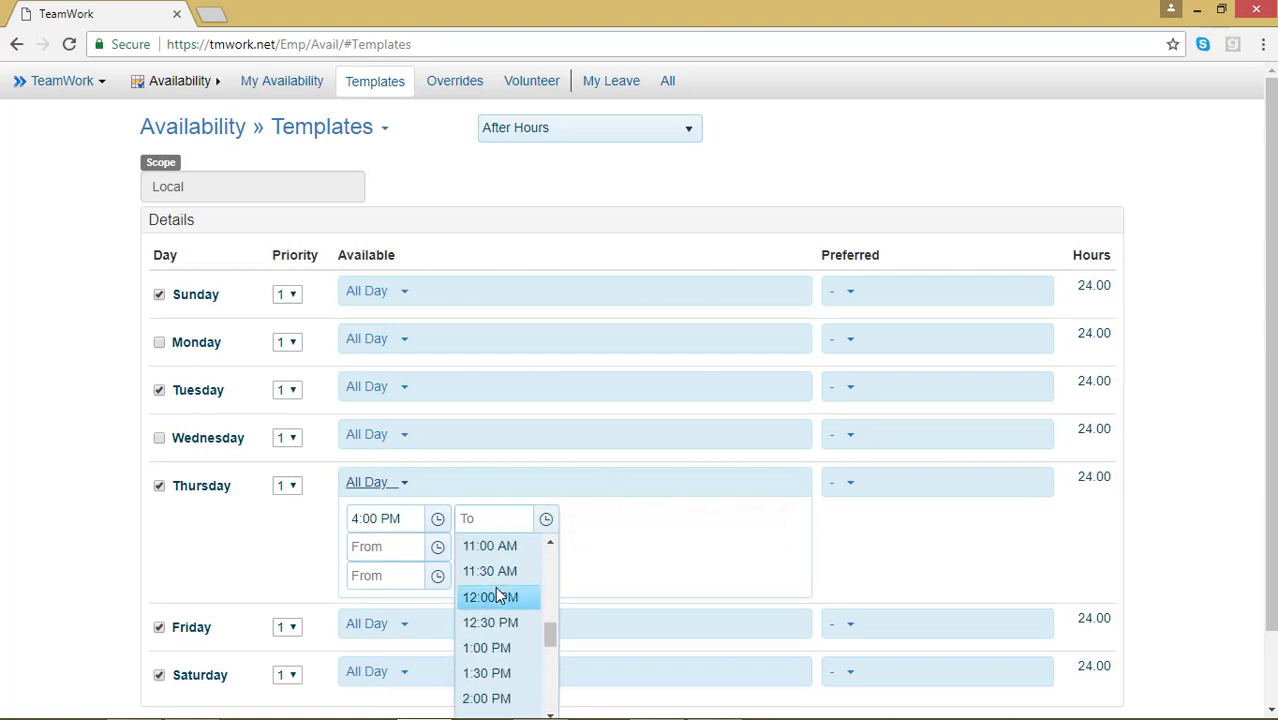
pyautogui.scroll(-5, 496, 592)
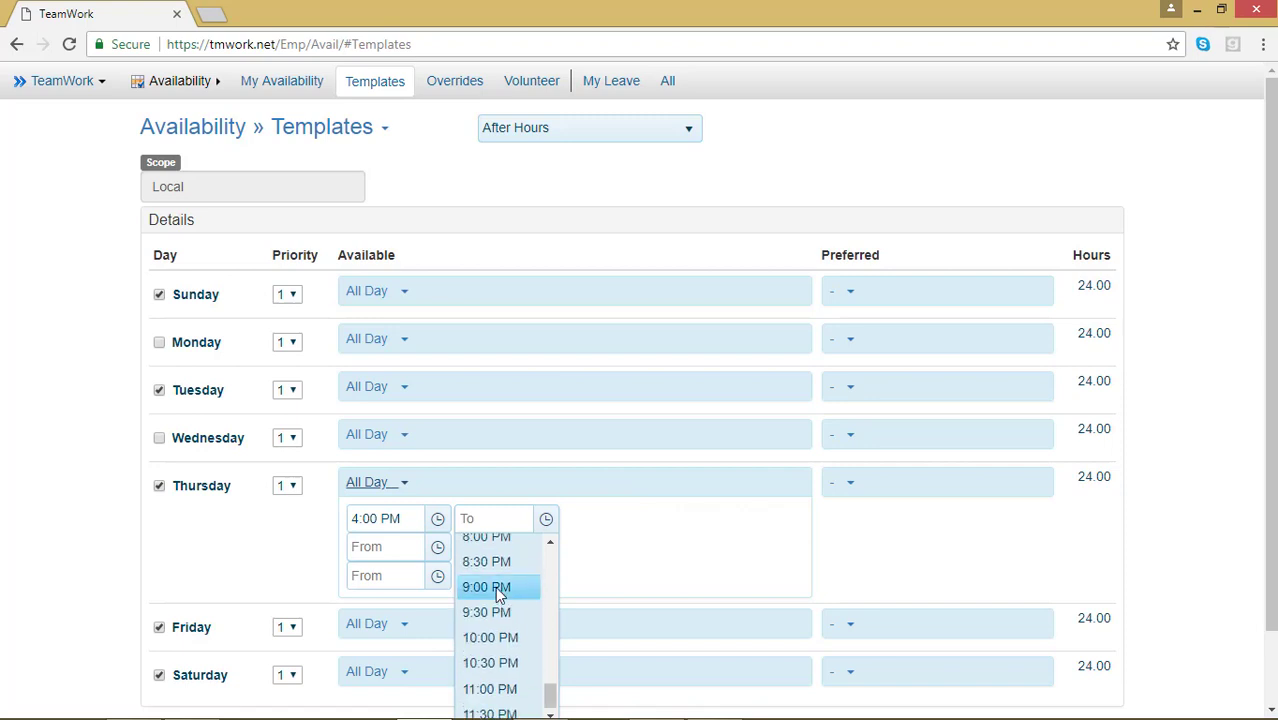
pyautogui.click(490, 662)
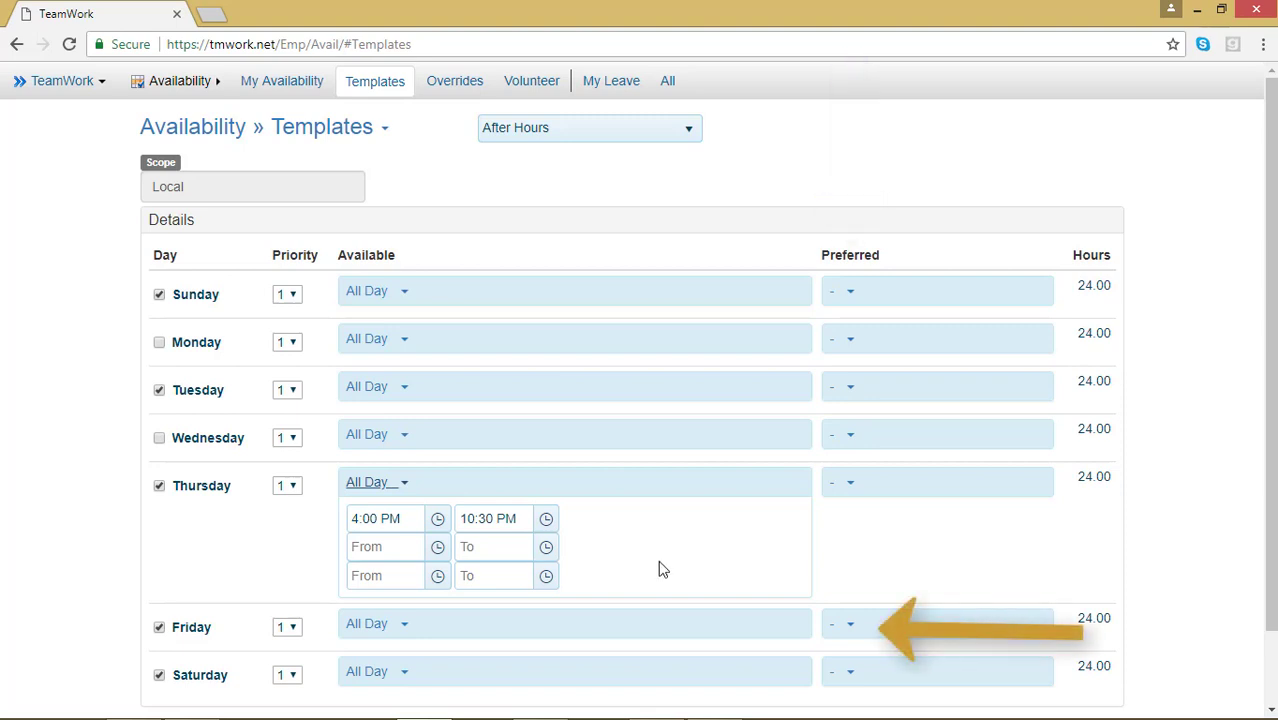
# Set Friday's preferred time in the After Hours template from 5:00 PM to 10:30 PM.
pyautogui.click(846, 627)
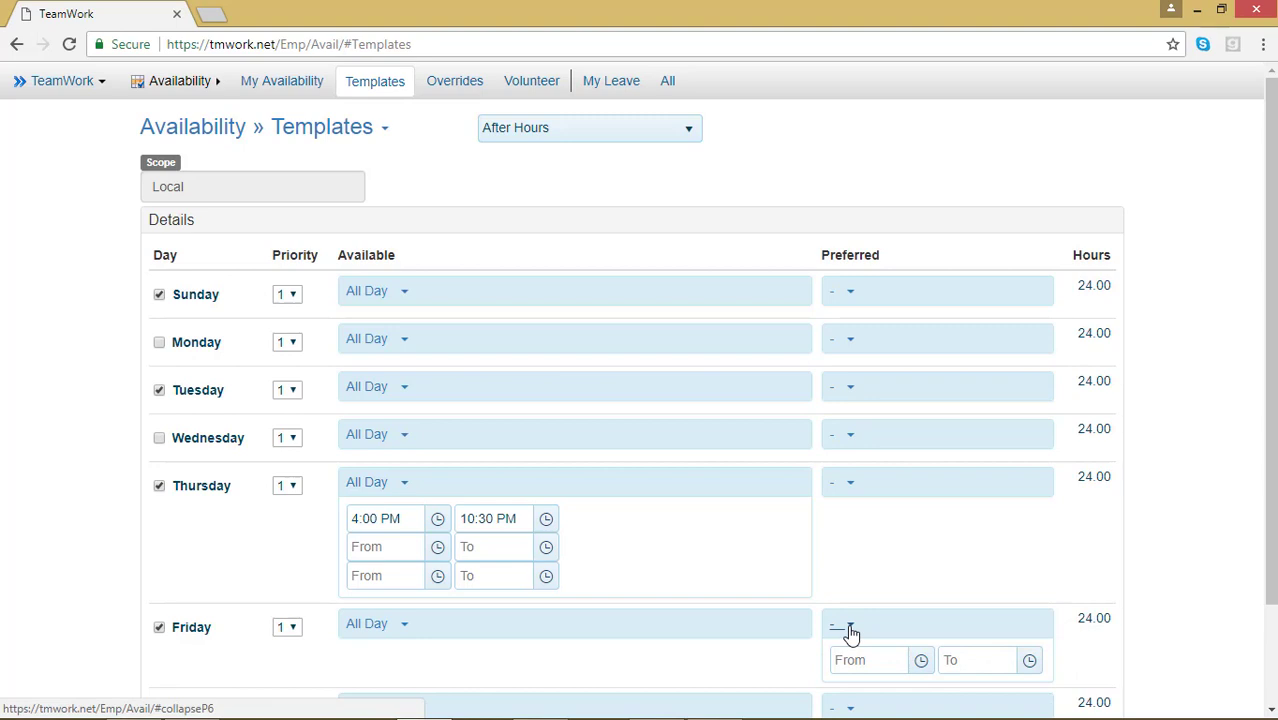
pyautogui.click(921, 660)
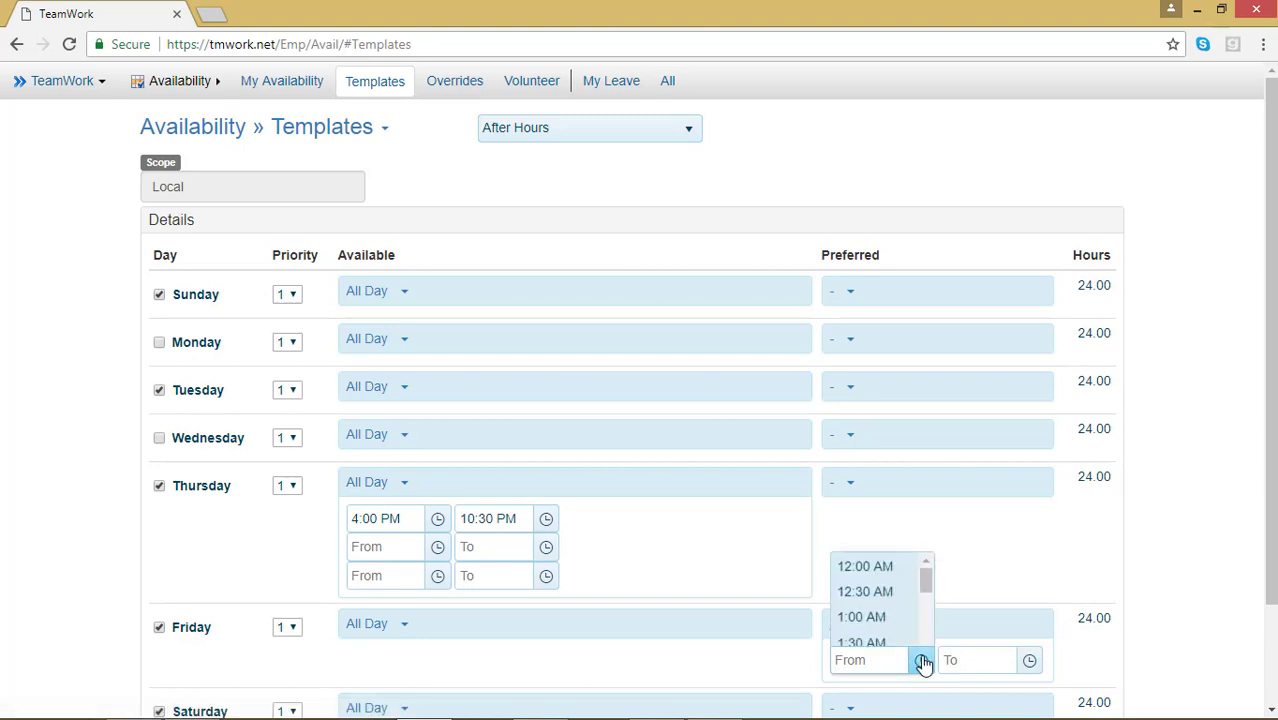
pyautogui.scroll(-8, 905, 590)
pyautogui.click(905, 590)
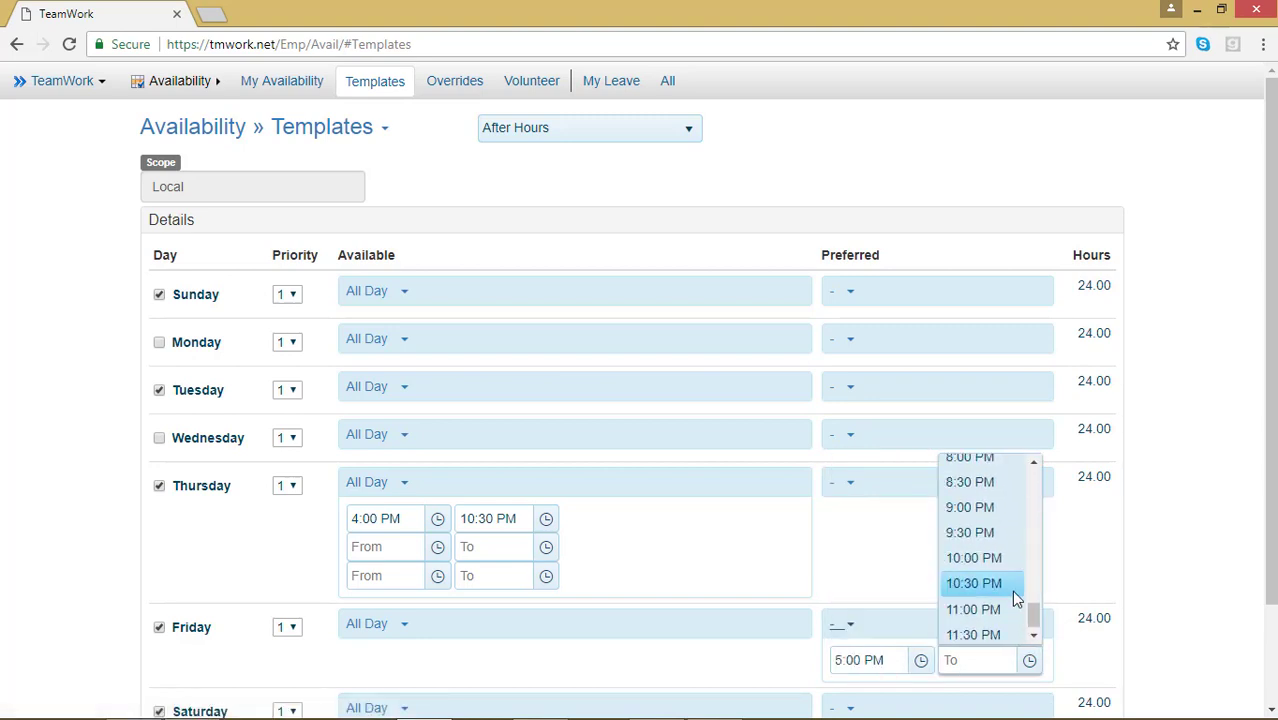
pyautogui.click(1013, 590)
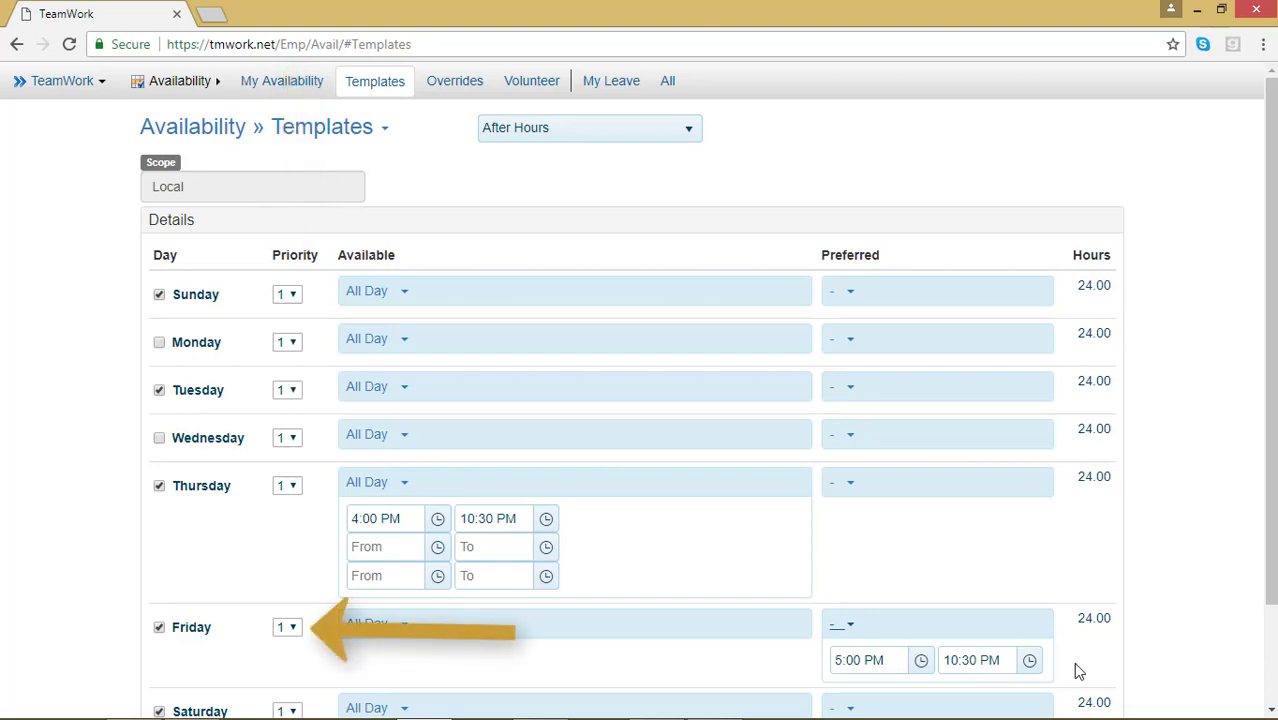
# Set the day priorities to 9 for Friday and Thursday and 6 for Tuesday and Saturday.
pyautogui.click(289, 627)
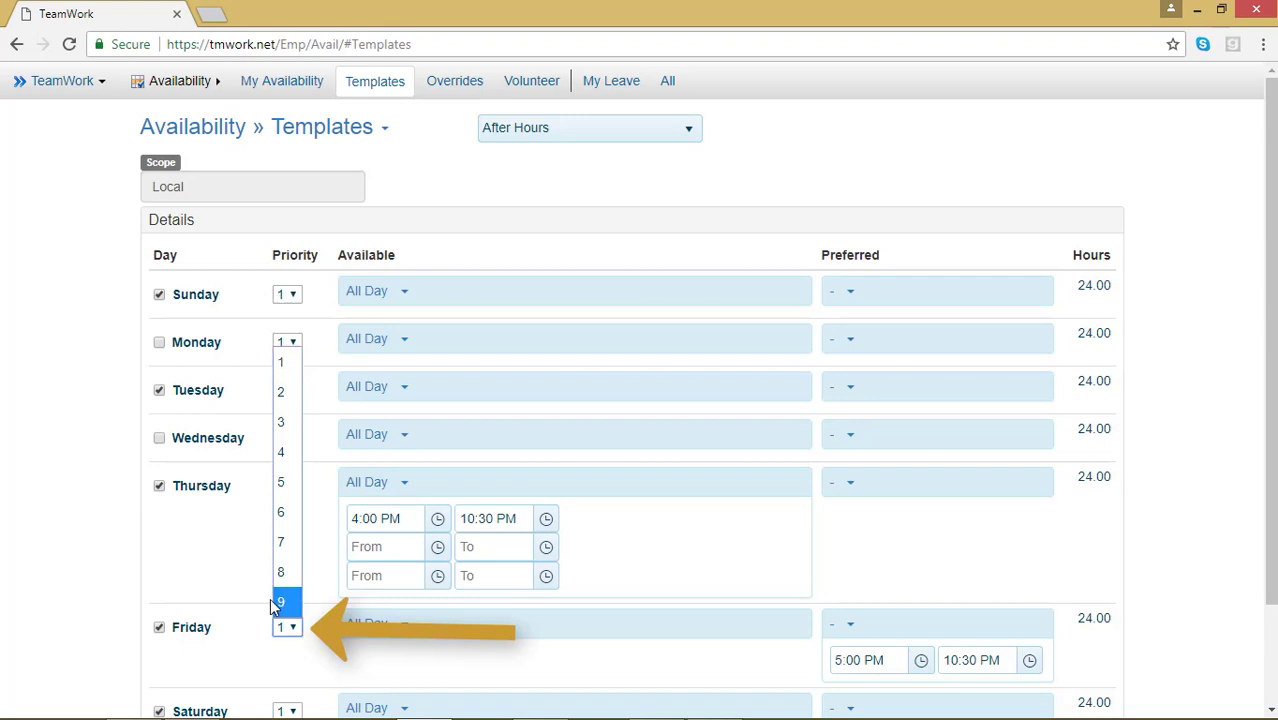
pyautogui.click(277, 601)
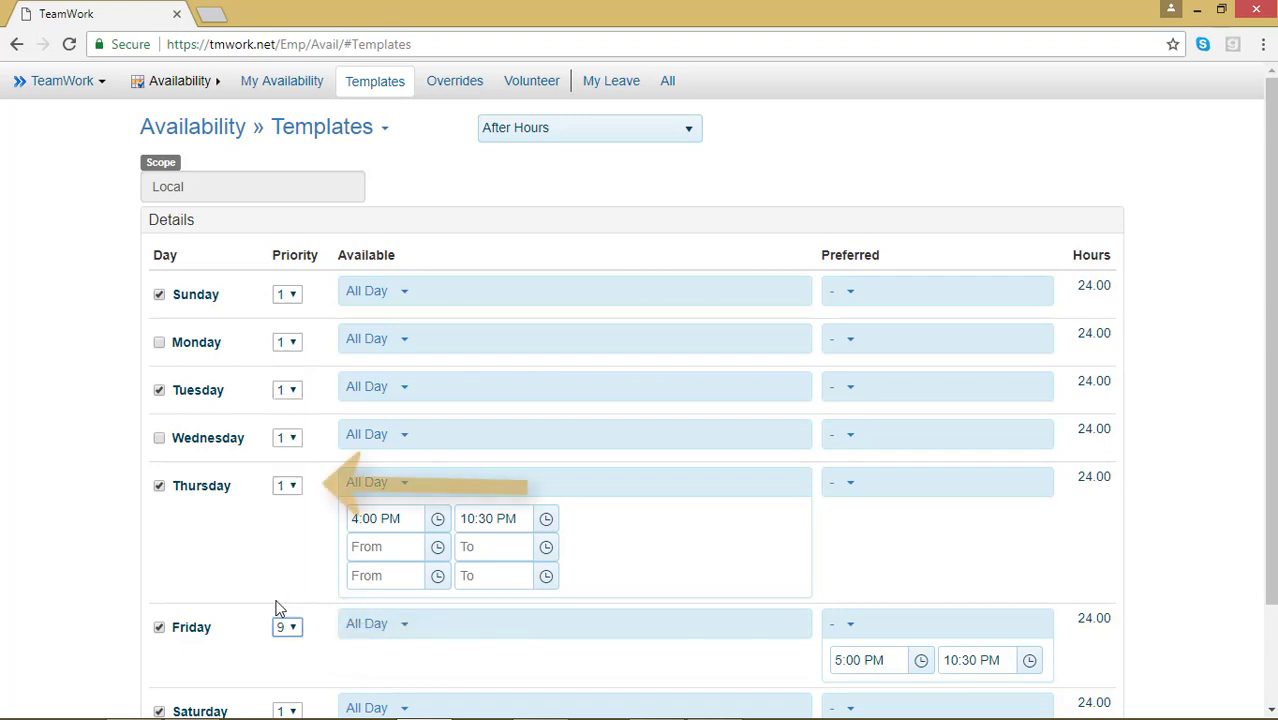
pyautogui.click(287, 487)
pyautogui.click(285, 458)
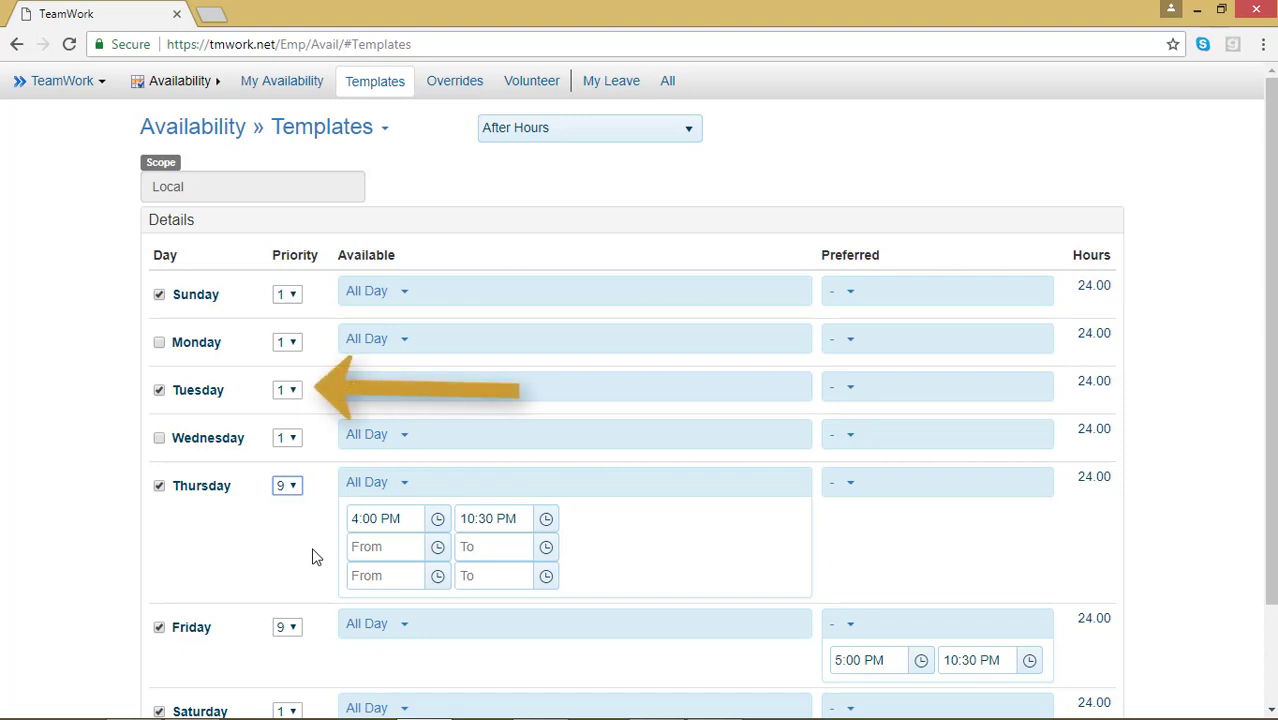
pyautogui.click(289, 392)
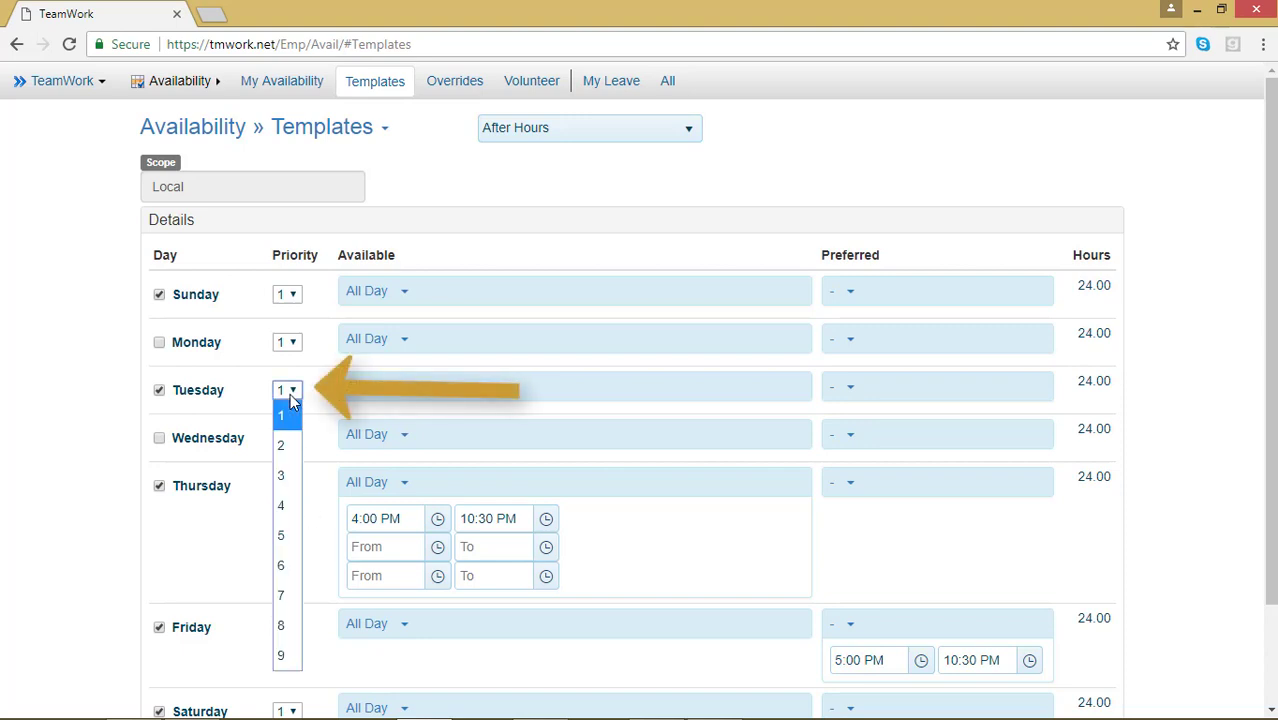
pyautogui.click(280, 565)
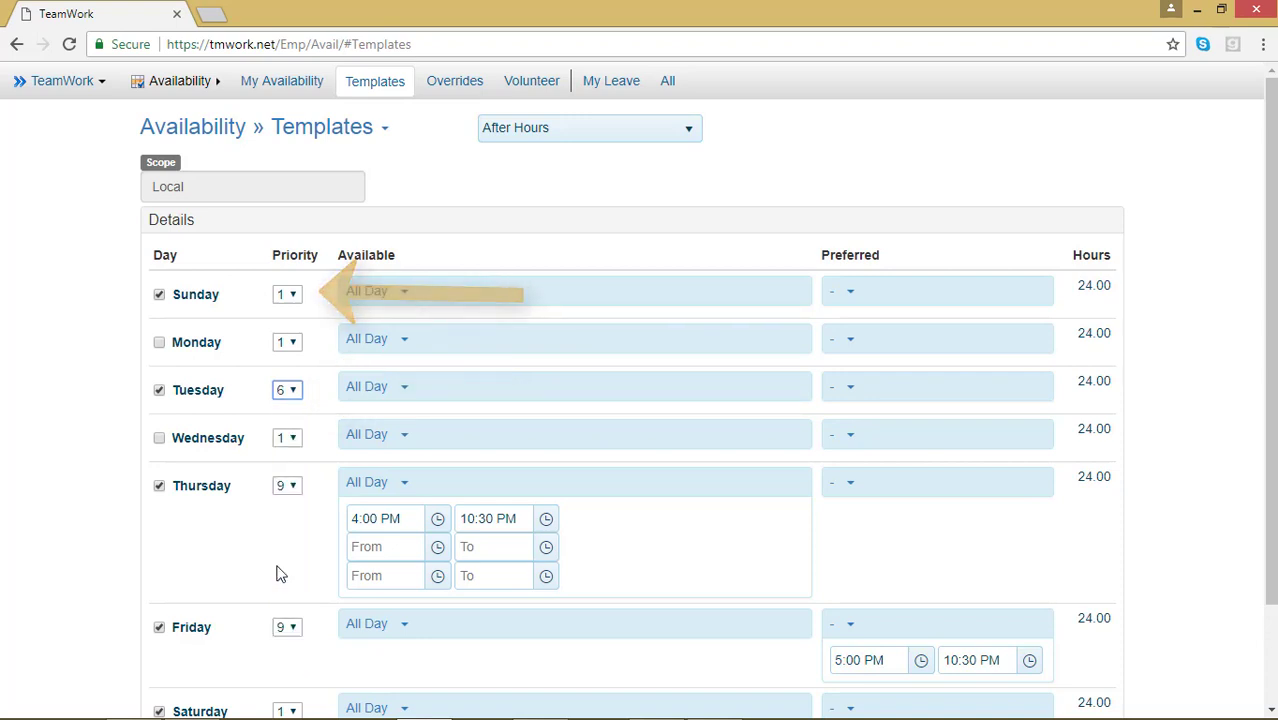
pyautogui.scroll(-1, 280, 573)
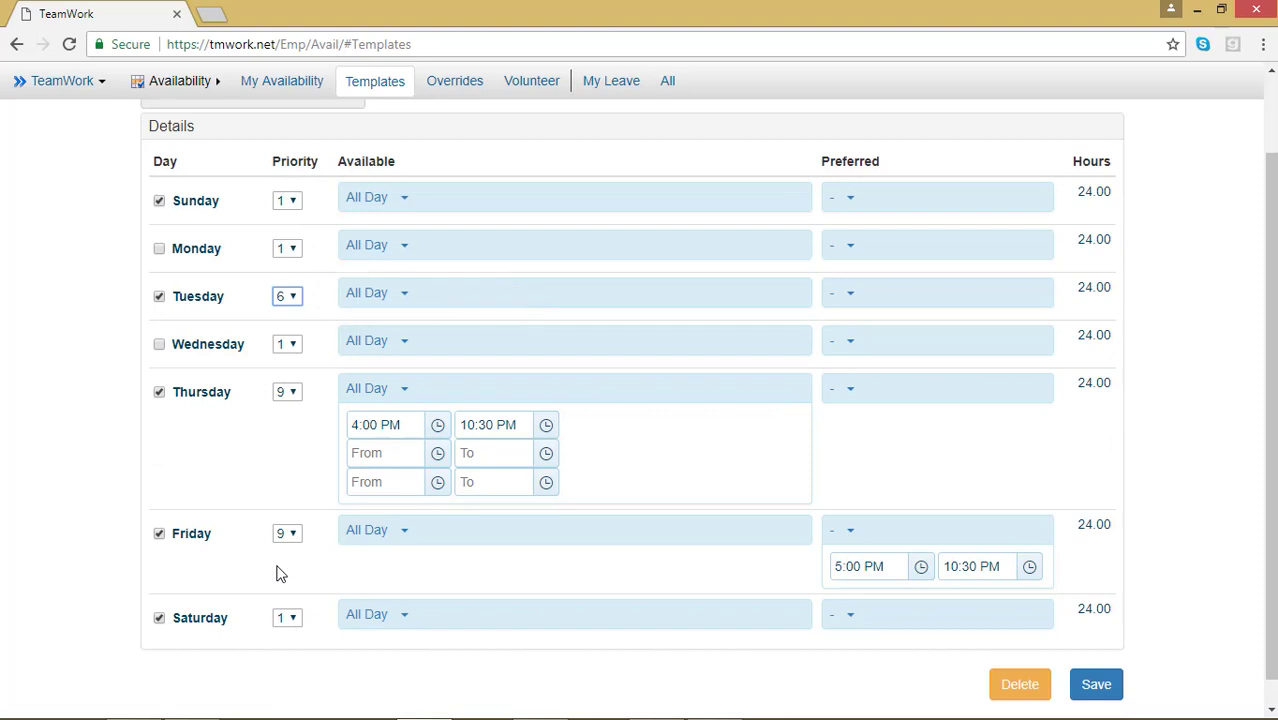
pyautogui.click(292, 618)
pyautogui.click(280, 514)
pyautogui.scroll(-1, 1147, 507)
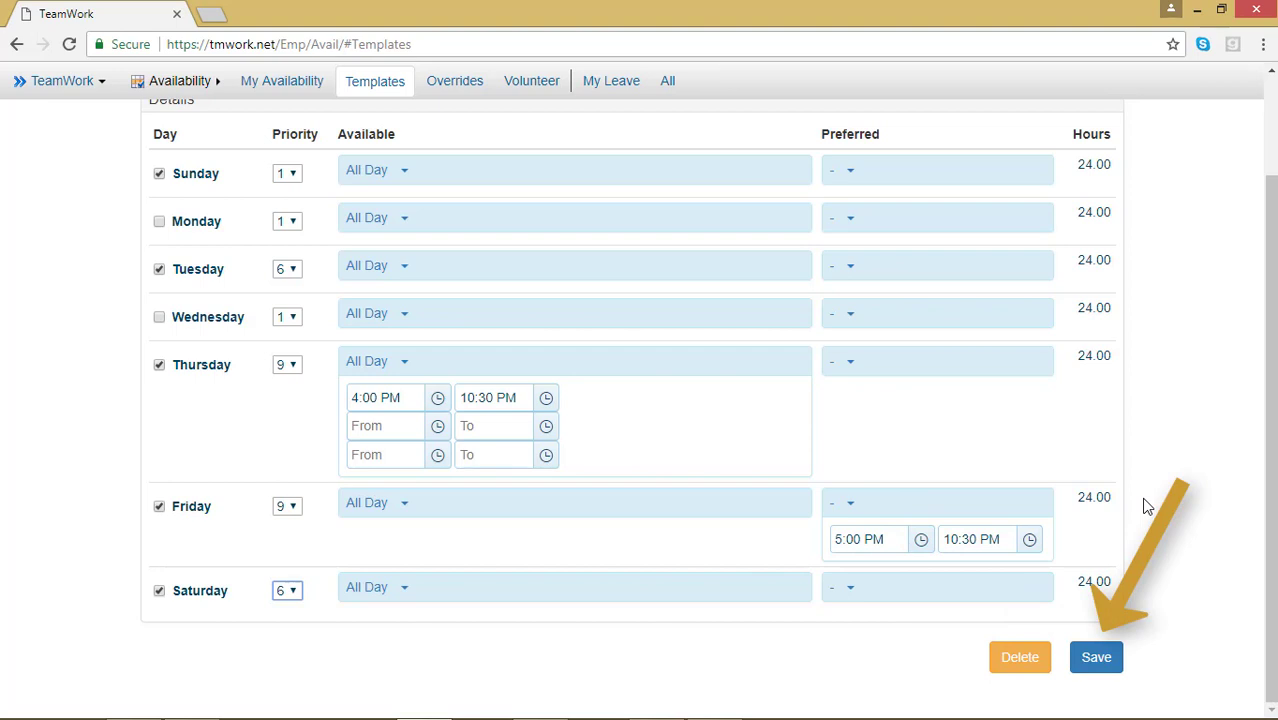
# Save the After Hours template and open the My Availability calendar.
pyautogui.click(1096, 657)
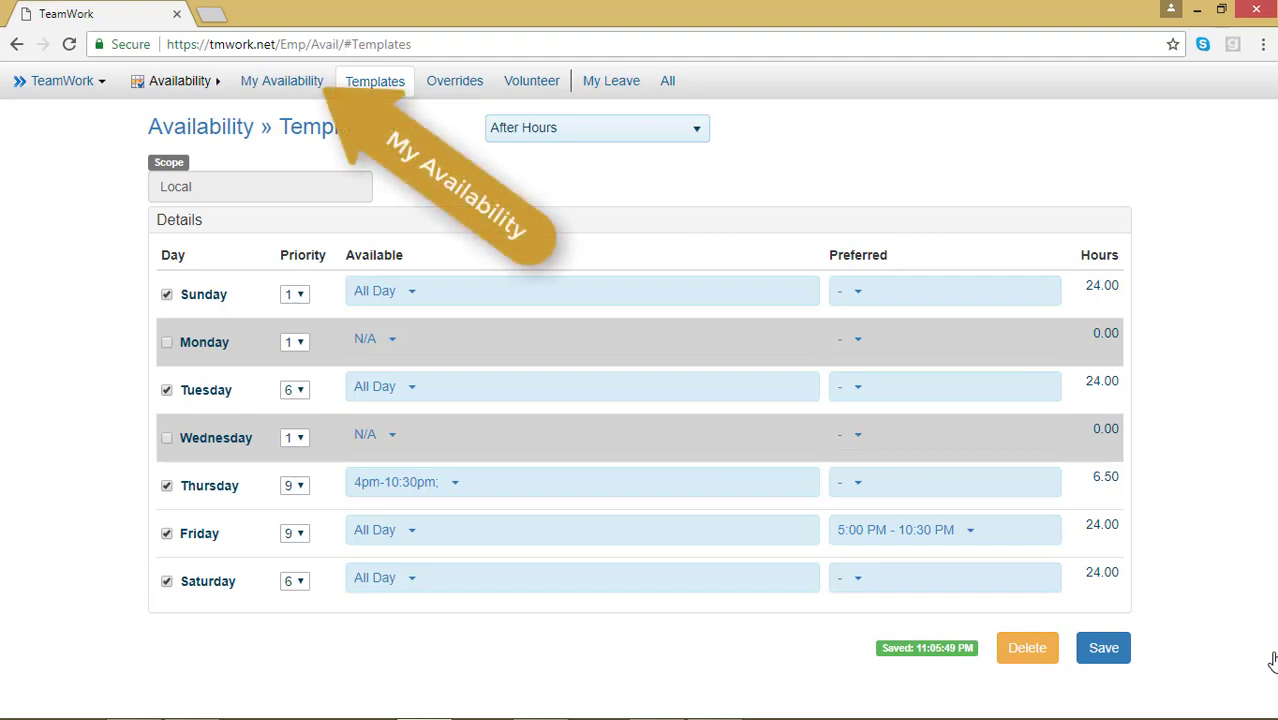
pyautogui.click(301, 82)
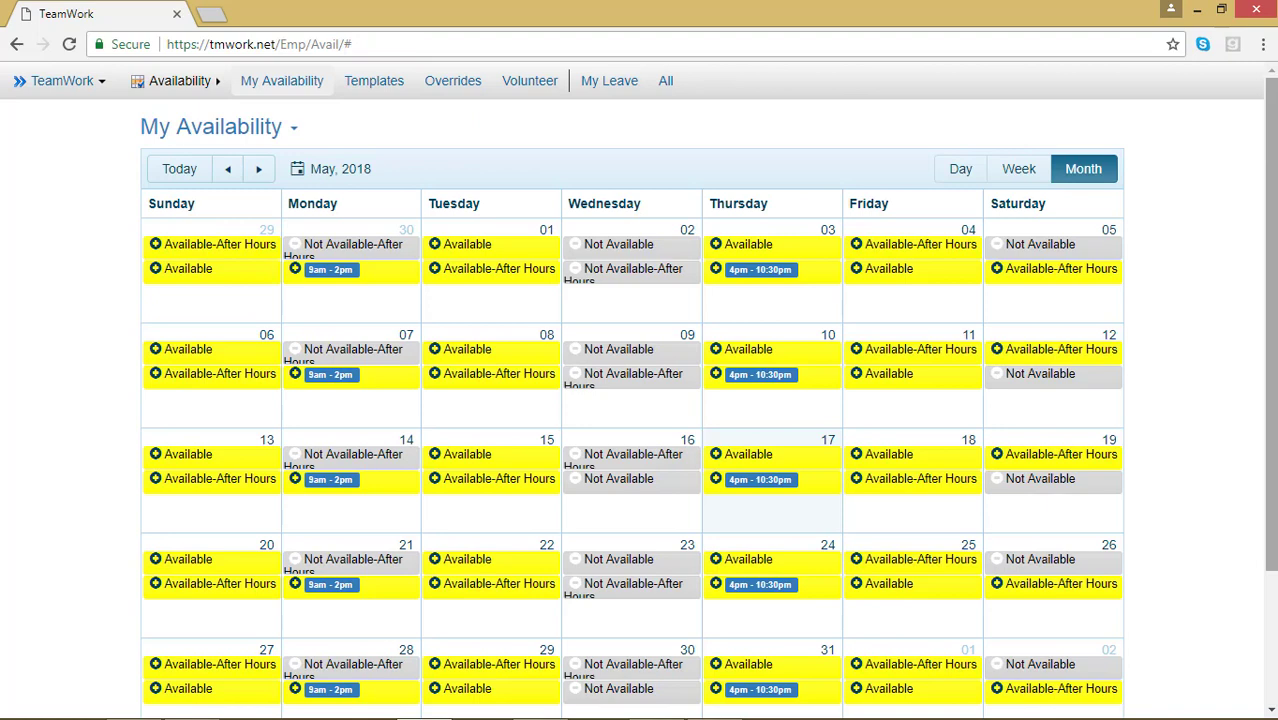